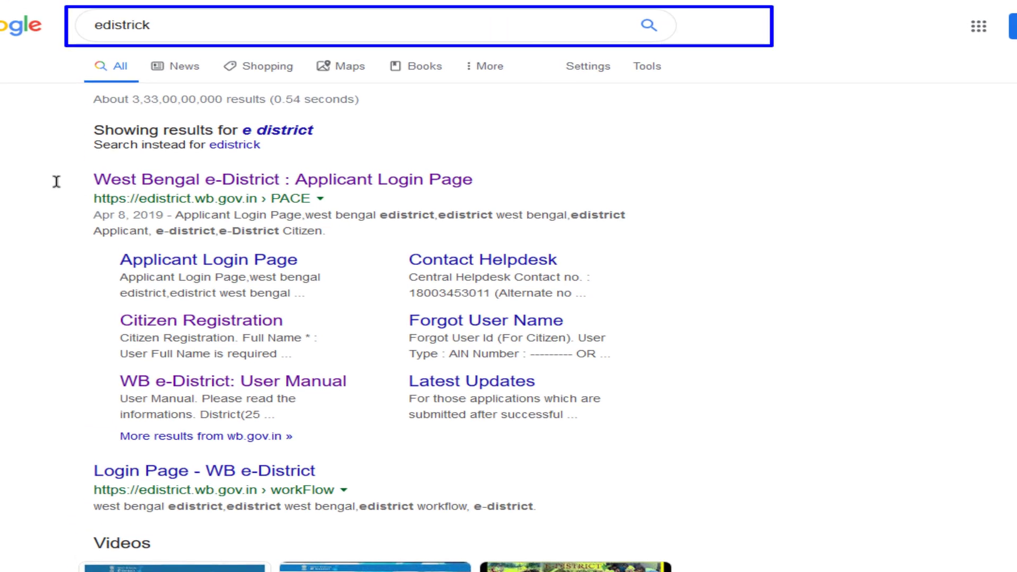
pyautogui.moveTo(47, 160)
pyautogui.mouseDown()
pyautogui.moveTo(683, 286)
pyautogui.moveTo(907, 448)
pyautogui.mouseUp()
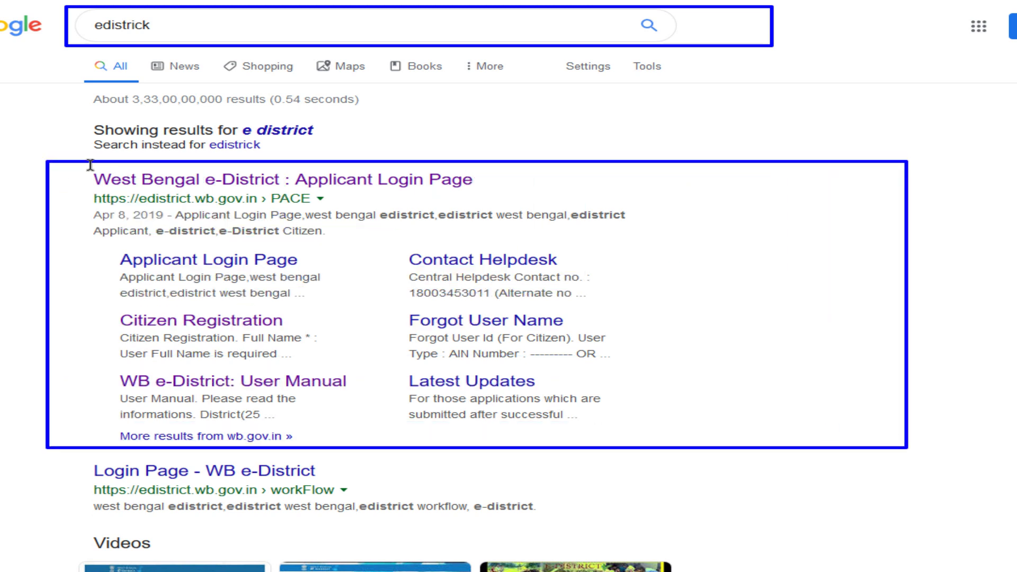
pyautogui.moveTo(67, 163)
pyautogui.mouseDown()
pyautogui.moveTo(238, 196)
pyautogui.moveTo(507, 189)
pyautogui.mouseUp()
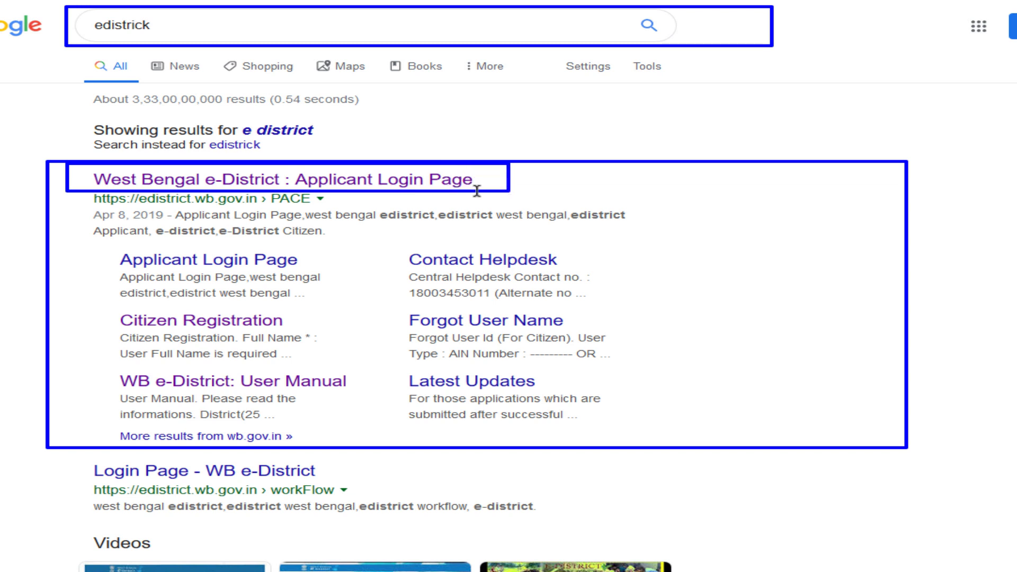
pyautogui.press('Escape')
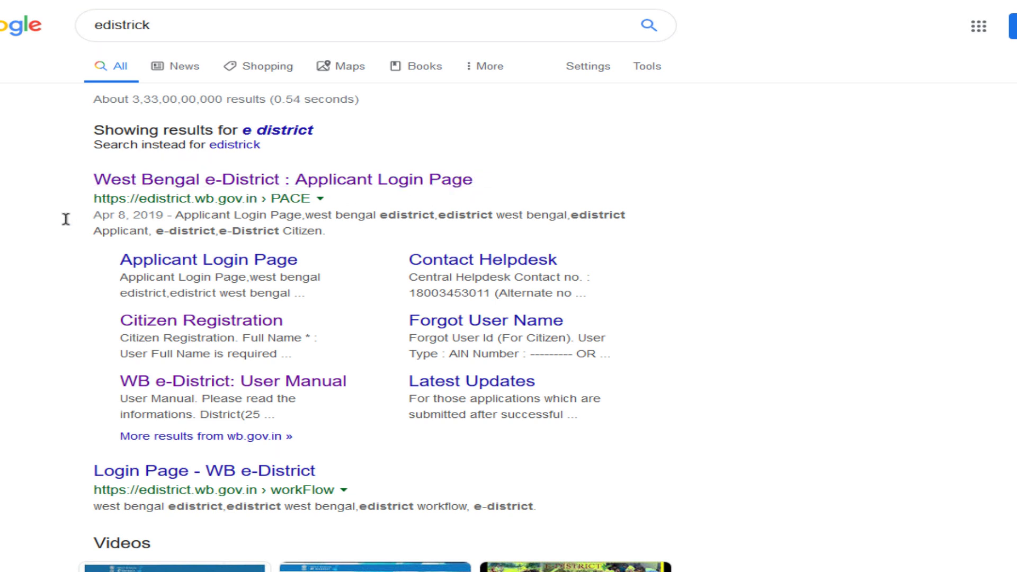
# Go from the Applicant Login Page search result to the Citizen Registration form.
pyautogui.click(237, 183)
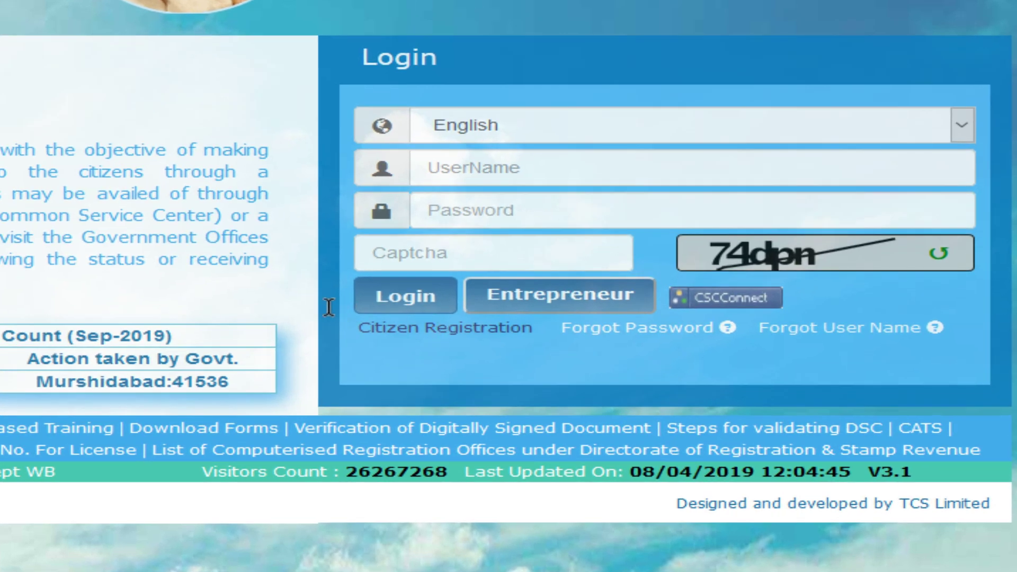
pyautogui.moveTo(328, 309); pyautogui.dragTo(550, 349)
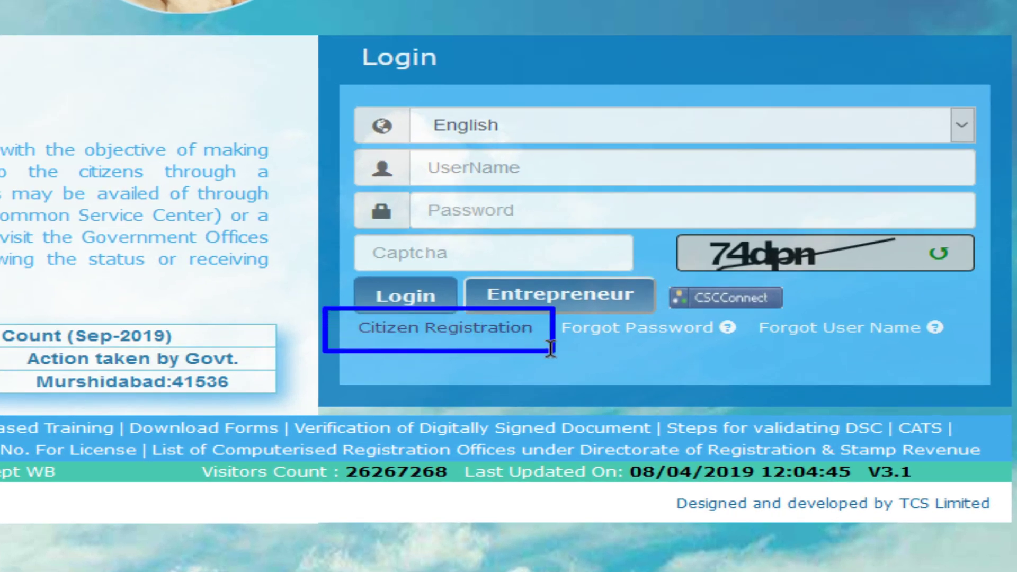
pyautogui.click(497, 329)
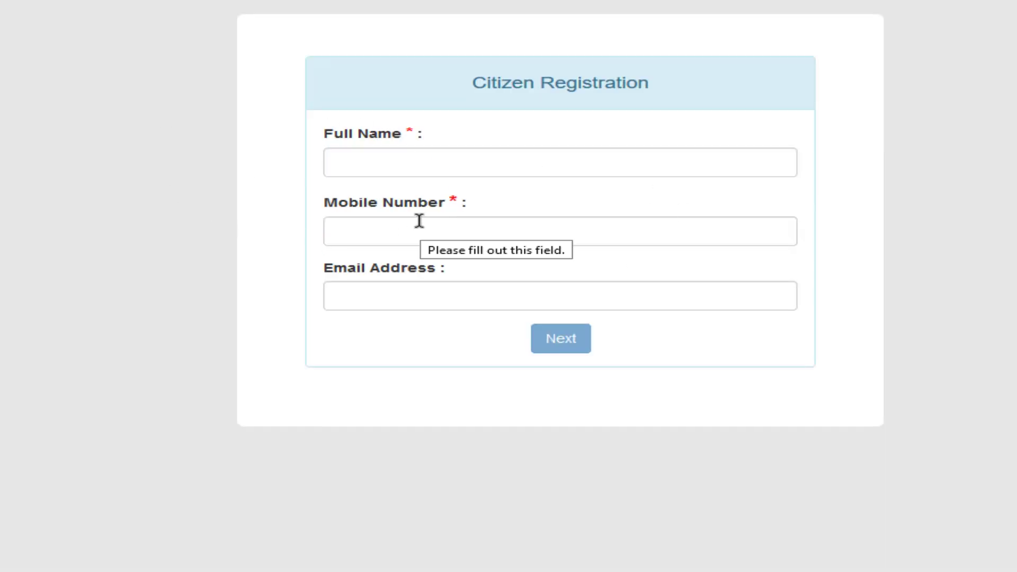
# Enter the applicant's full name, mobile number and e-mail address, then continue with Next.
pyautogui.moveTo(278, 109); pyautogui.dragTo(573, 191)
pyautogui.moveTo(537, 237)
pyautogui.mouseDown()
pyautogui.moveTo(880, 238)
pyautogui.moveTo(887, 229)
pyautogui.moveTo(840, 229)
pyautogui.mouseUp()
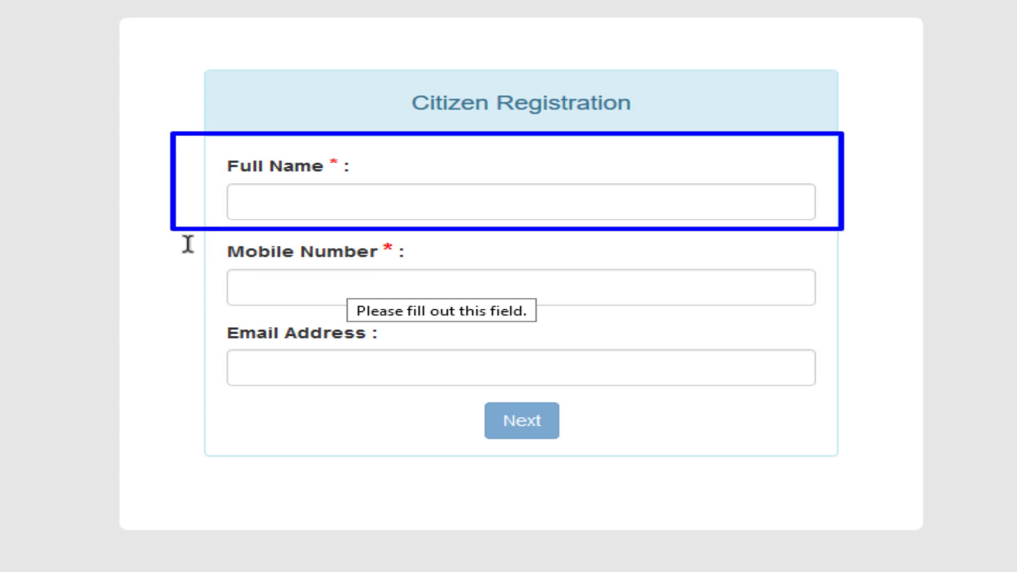
pyautogui.moveTo(171, 228)
pyautogui.mouseDown()
pyautogui.moveTo(538, 304)
pyautogui.moveTo(687, 321)
pyautogui.moveTo(847, 316)
pyautogui.mouseUp()
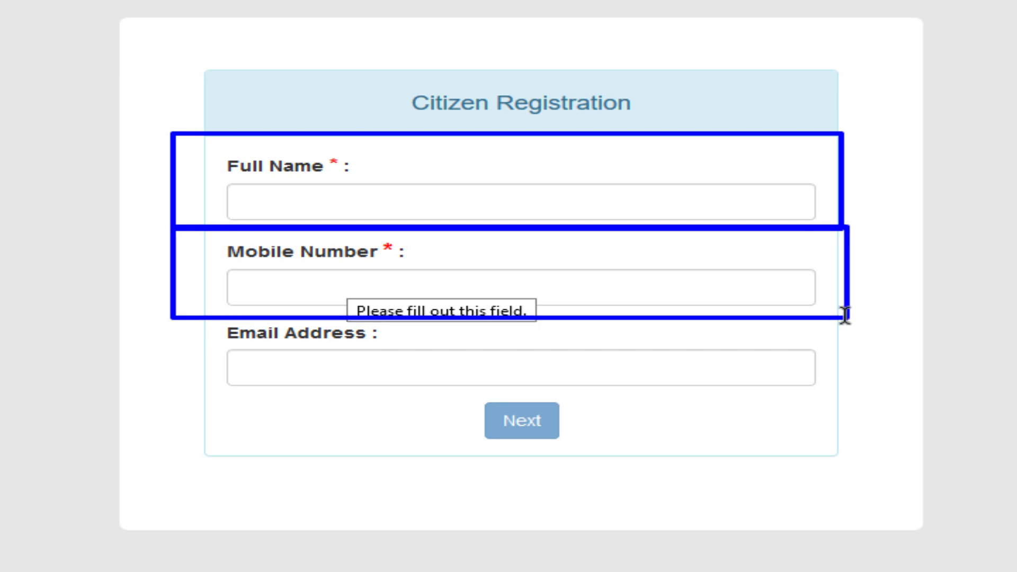
pyautogui.moveTo(164, 318)
pyautogui.mouseDown()
pyautogui.moveTo(285, 347)
pyautogui.moveTo(850, 402)
pyautogui.mouseUp()
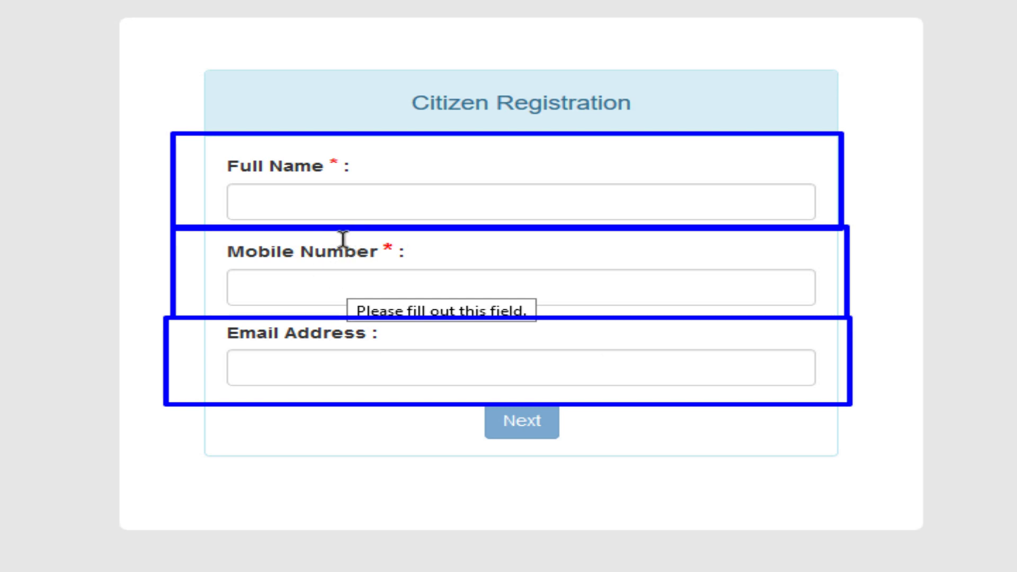
pyautogui.moveTo(363, 237); pyautogui.dragTo(419, 256)
pyautogui.moveTo(316, 147); pyautogui.dragTo(376, 181)
pyautogui.moveTo(350, 326); pyautogui.dragTo(391, 342)
pyautogui.press('Escape')
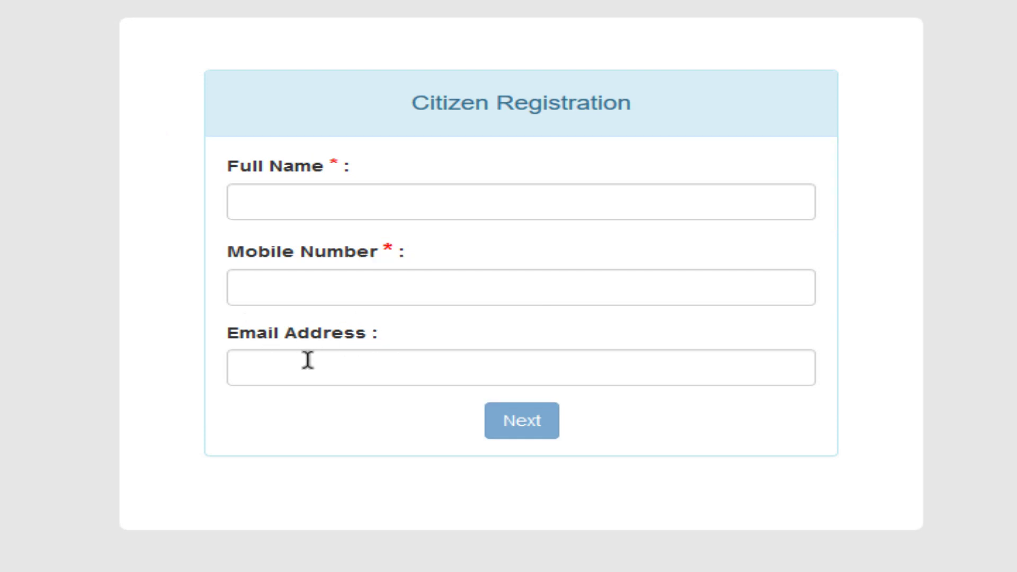
pyautogui.click(307, 360)
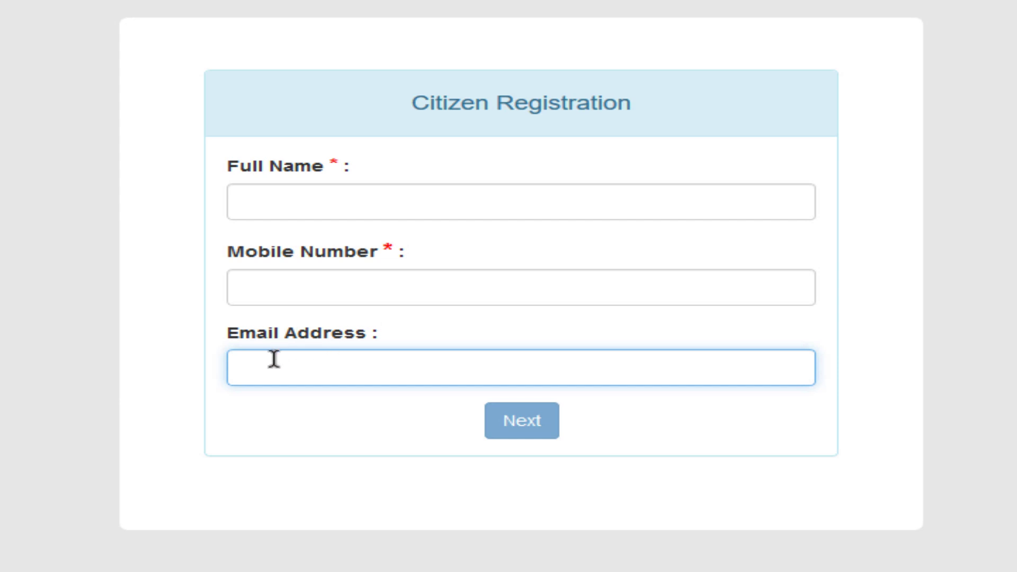
pyautogui.click(404, 196)
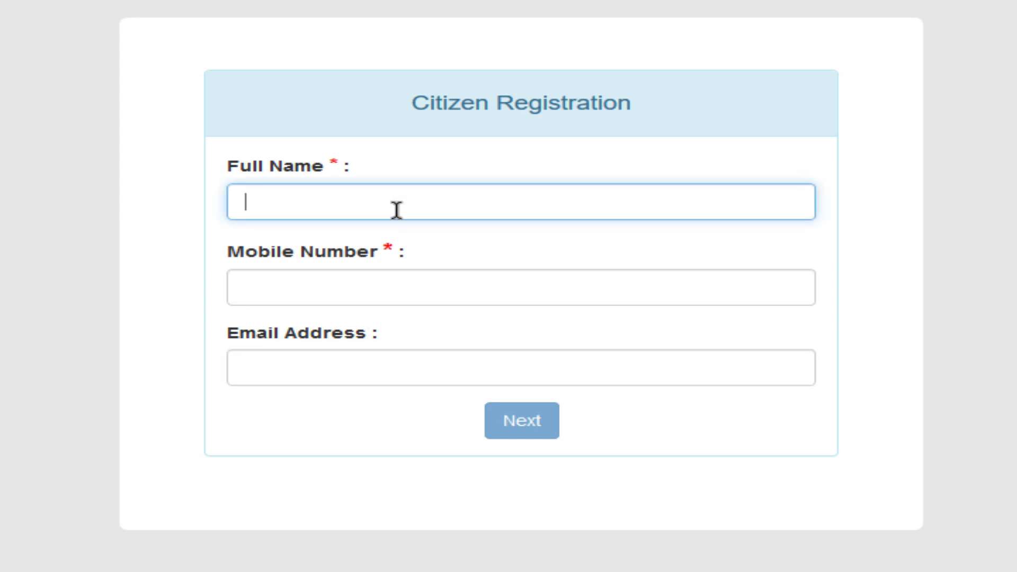
pyautogui.write('Il')
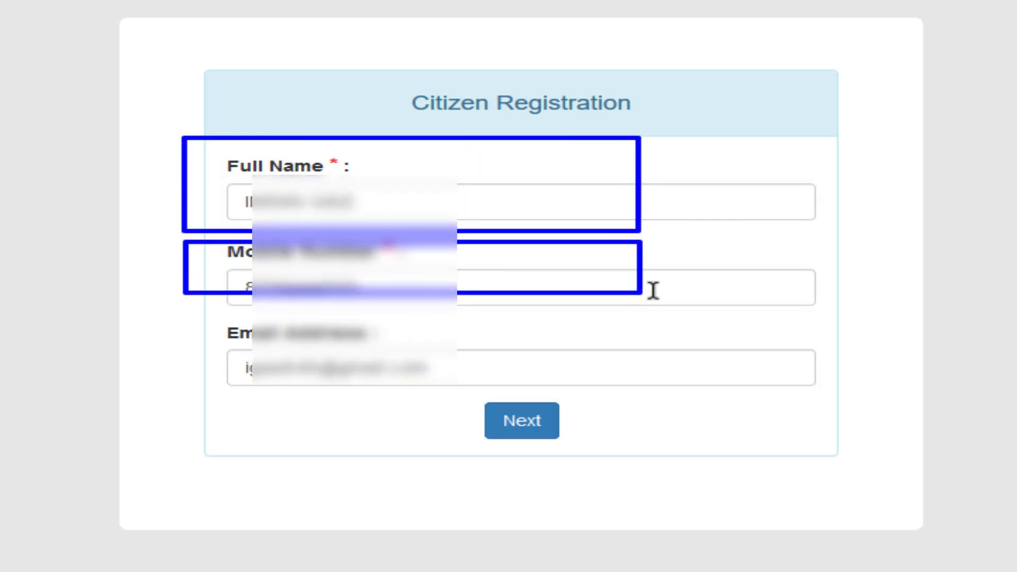
pyautogui.moveTo(255, 348)
pyautogui.mouseDown()
pyautogui.moveTo(597, 399)
pyautogui.moveTo(651, 391)
pyautogui.mouseUp()
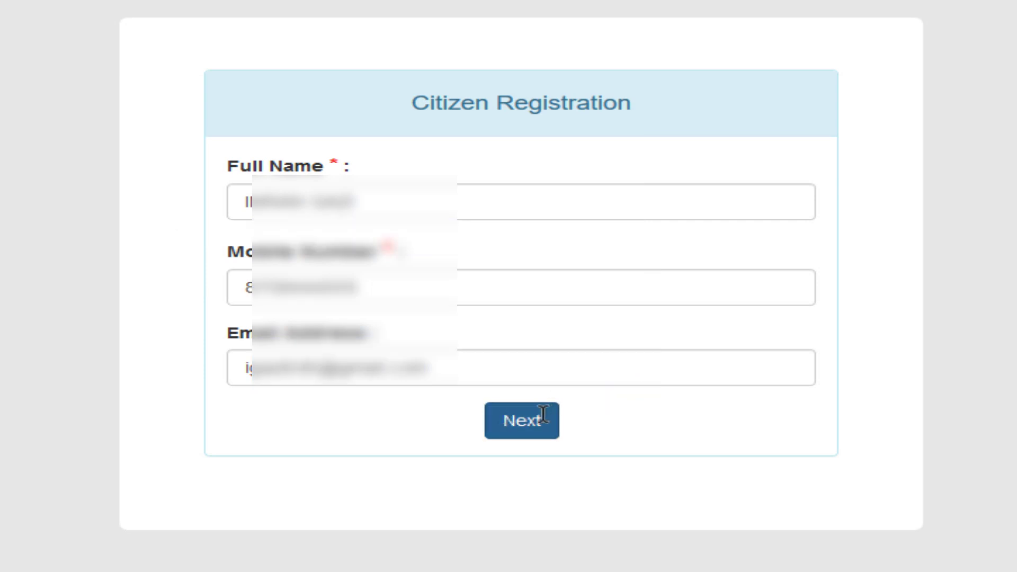
pyautogui.click(522, 420)
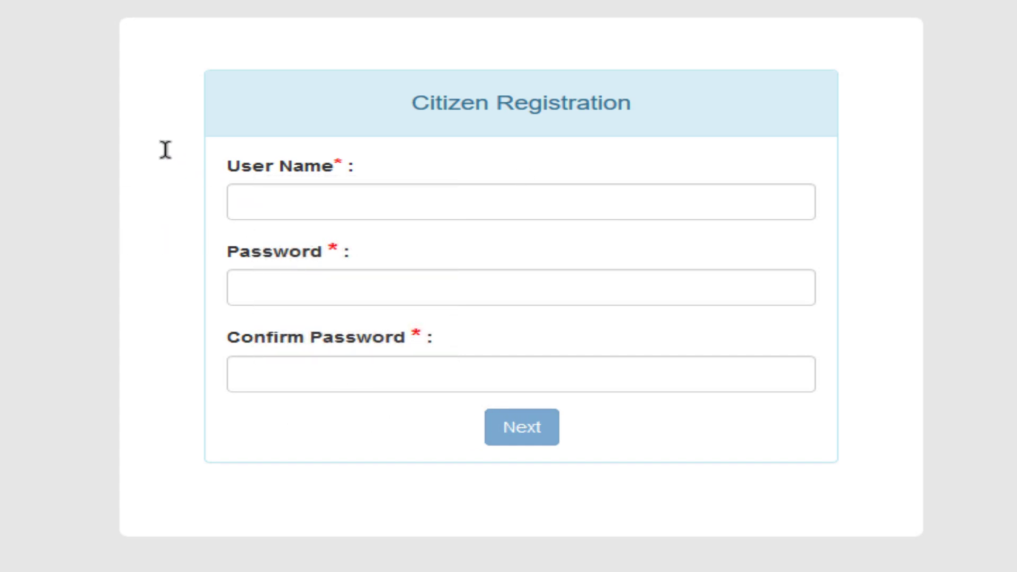
# Enter a user name, then append a '3' so the form reports it as Available.
pyautogui.moveTo(158, 133)
pyautogui.mouseDown()
pyautogui.moveTo(656, 228)
pyautogui.moveTo(929, 230)
pyautogui.mouseUp()
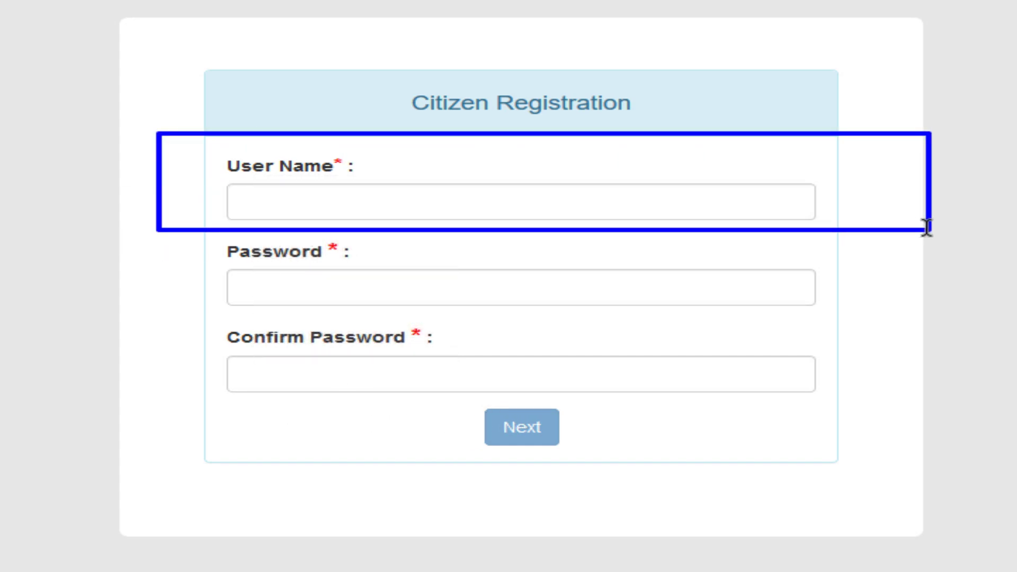
pyautogui.moveTo(185, 307)
pyautogui.mouseDown()
pyautogui.moveTo(279, 336)
pyautogui.moveTo(911, 400)
pyautogui.moveTo(846, 402)
pyautogui.mouseUp()
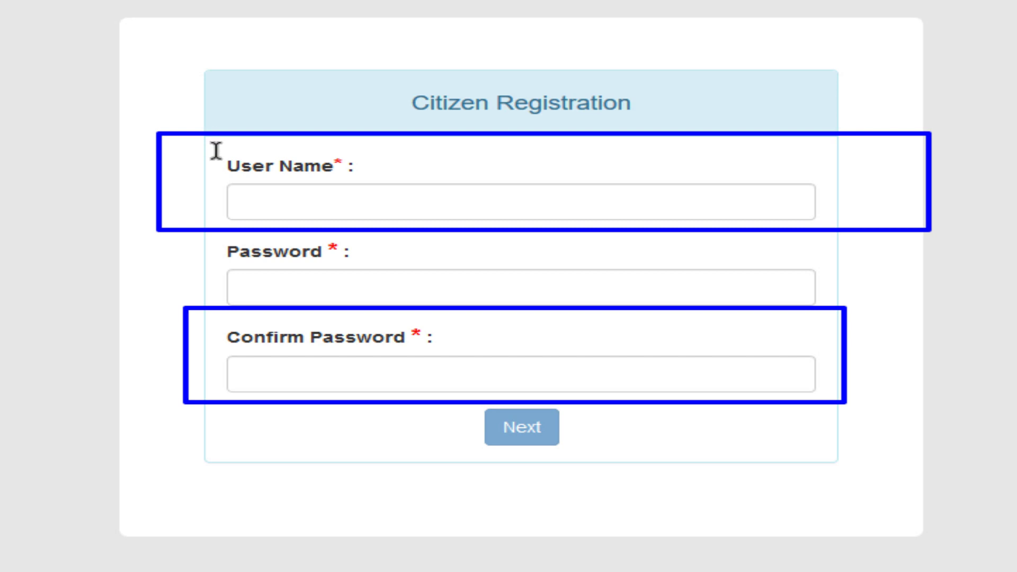
pyautogui.moveTo(201, 140)
pyautogui.mouseDown()
pyautogui.moveTo(460, 206)
pyautogui.moveTo(840, 237)
pyautogui.moveTo(851, 227)
pyautogui.moveTo(815, 218)
pyautogui.mouseUp()
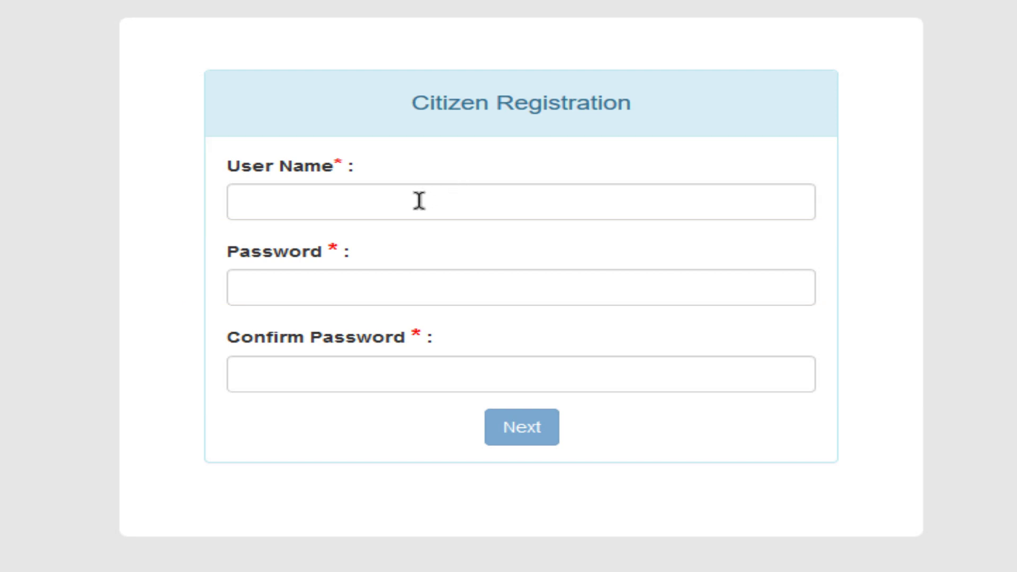
pyautogui.write('india')
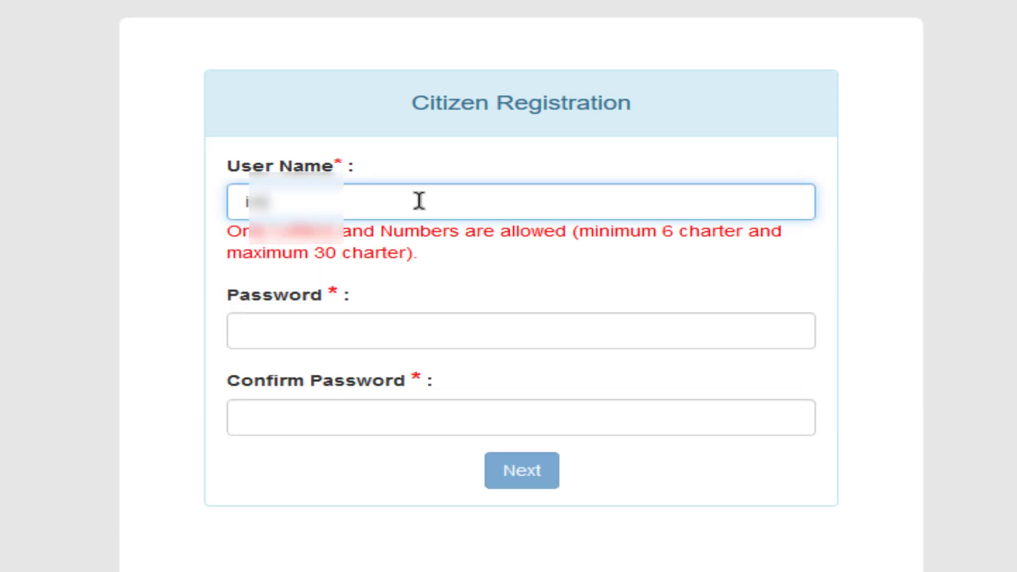
pyautogui.write('1234')
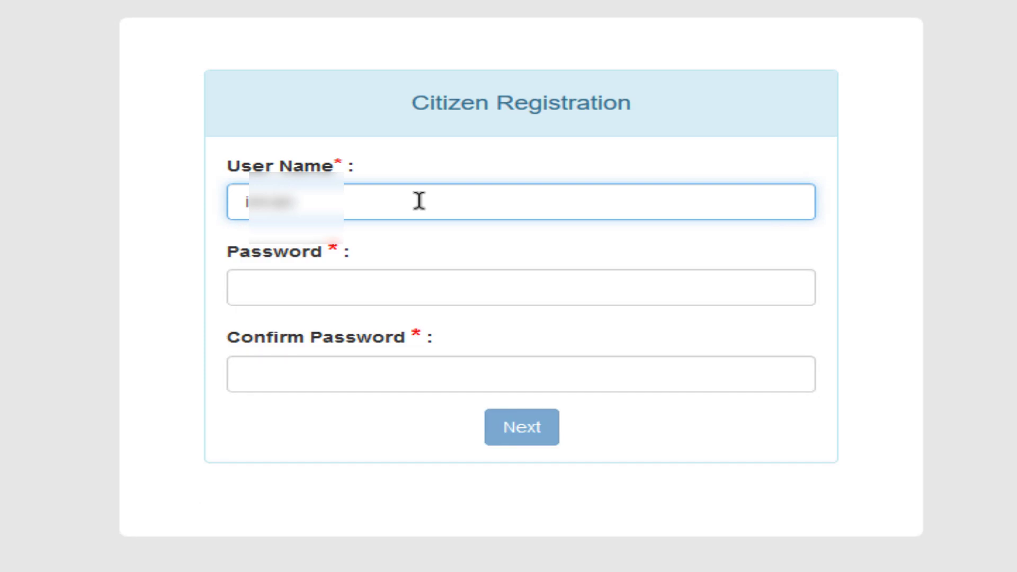
pyautogui.click(851, 277)
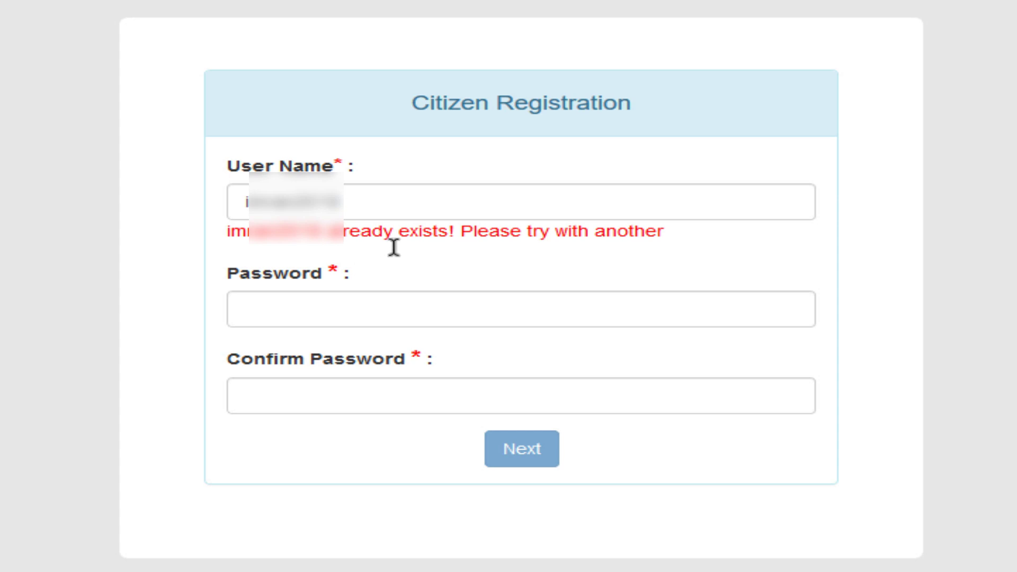
pyautogui.moveTo(202, 217); pyautogui.dragTo(683, 249)
pyautogui.click(364, 203)
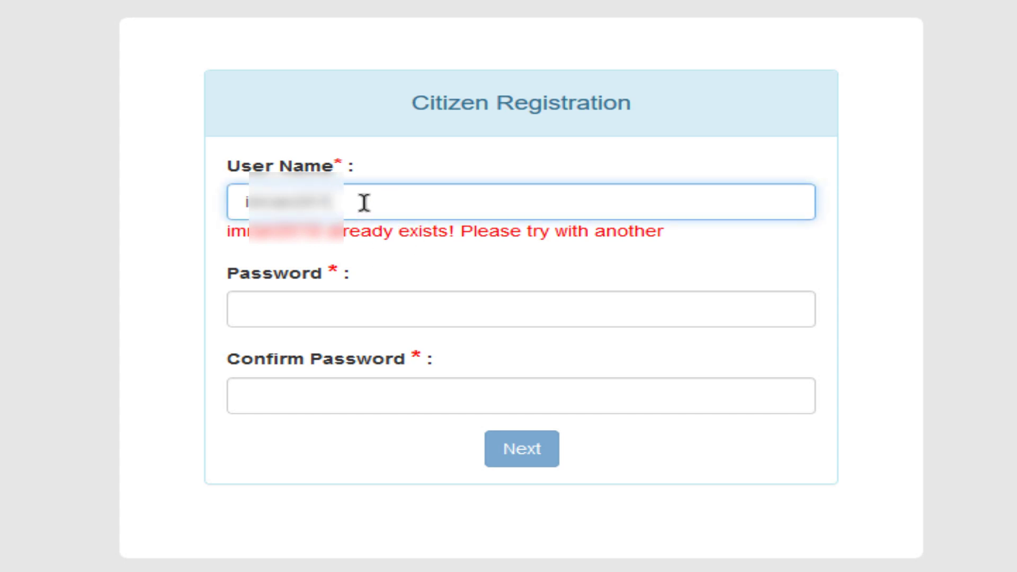
pyautogui.write('3')
pyautogui.click(854, 228)
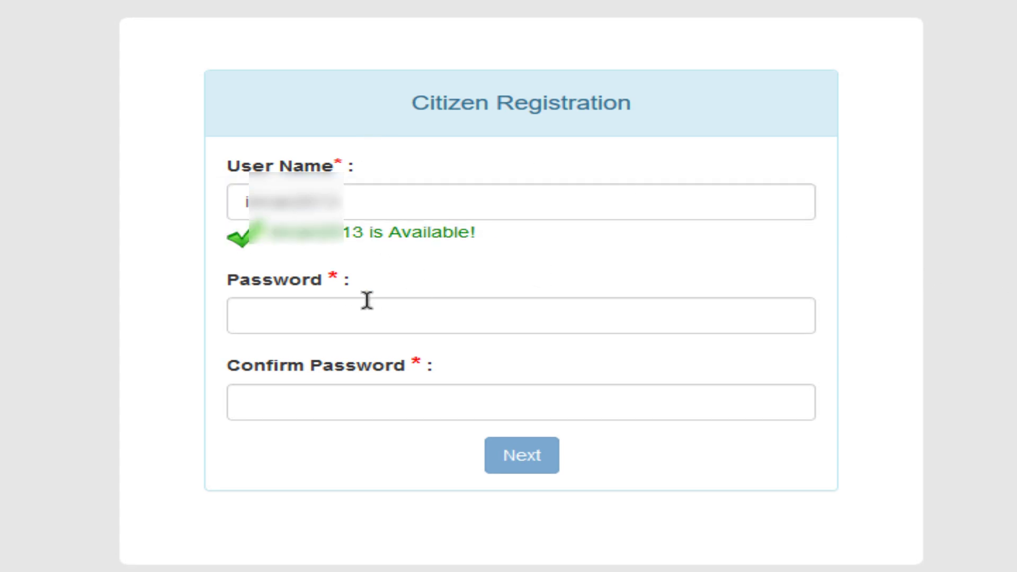
# Type the account password in both Password and Confirm Password, then continue to the final step.
pyautogui.moveTo(225, 183); pyautogui.dragTo(391, 208)
pyautogui.moveTo(189, 213); pyautogui.dragTo(528, 254)
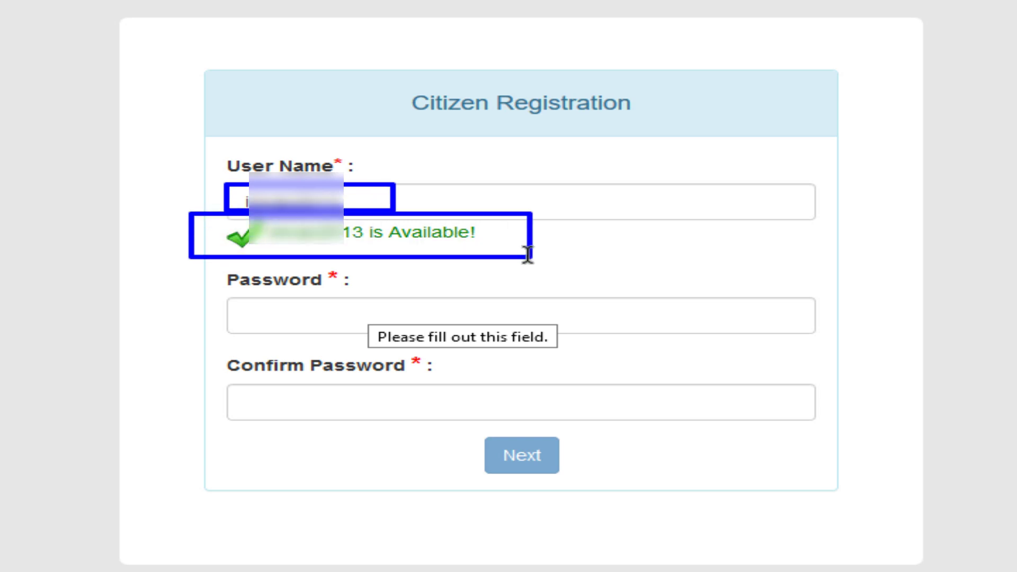
pyautogui.press('Escape')
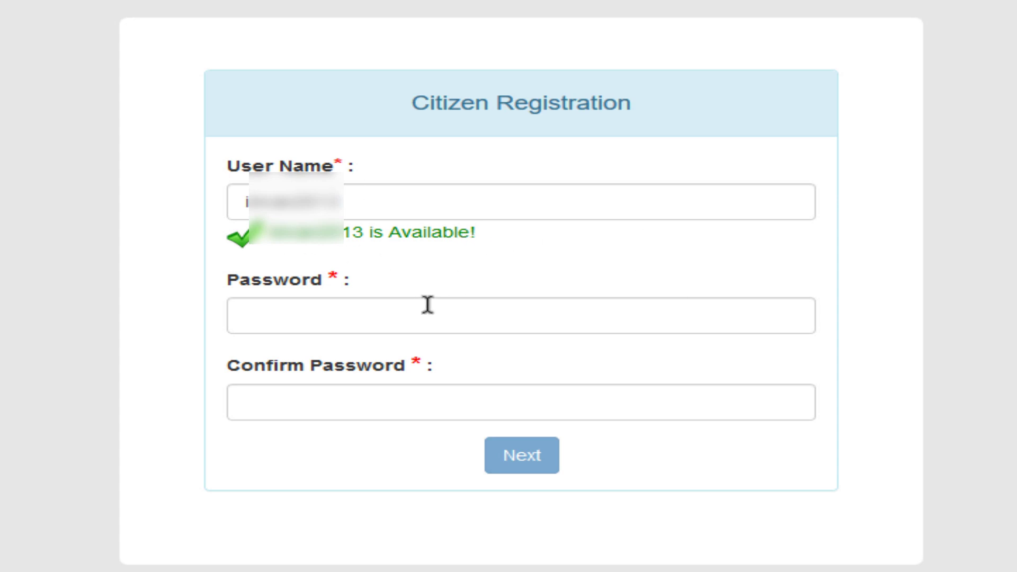
pyautogui.click(366, 301)
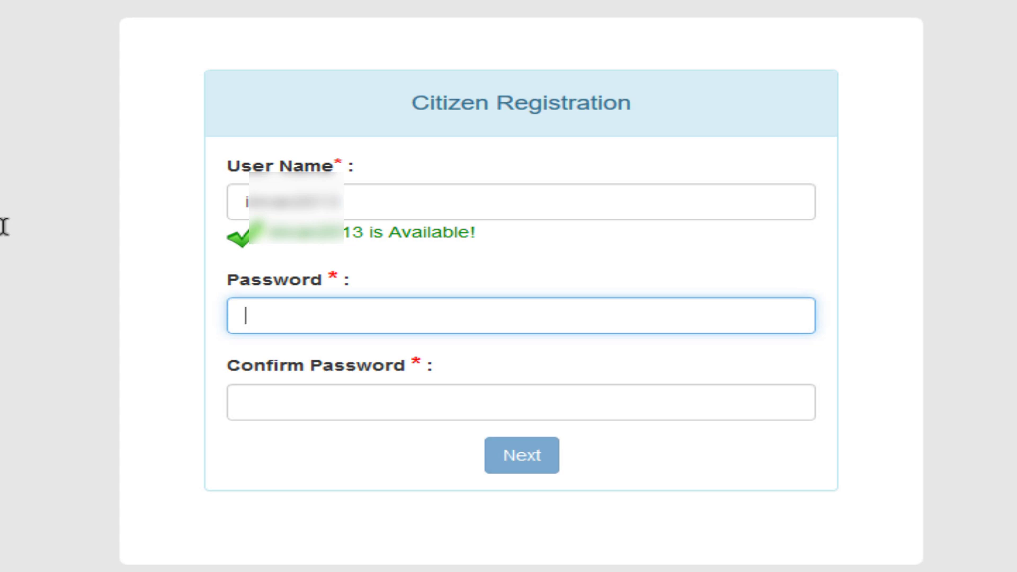
pyautogui.write('a')
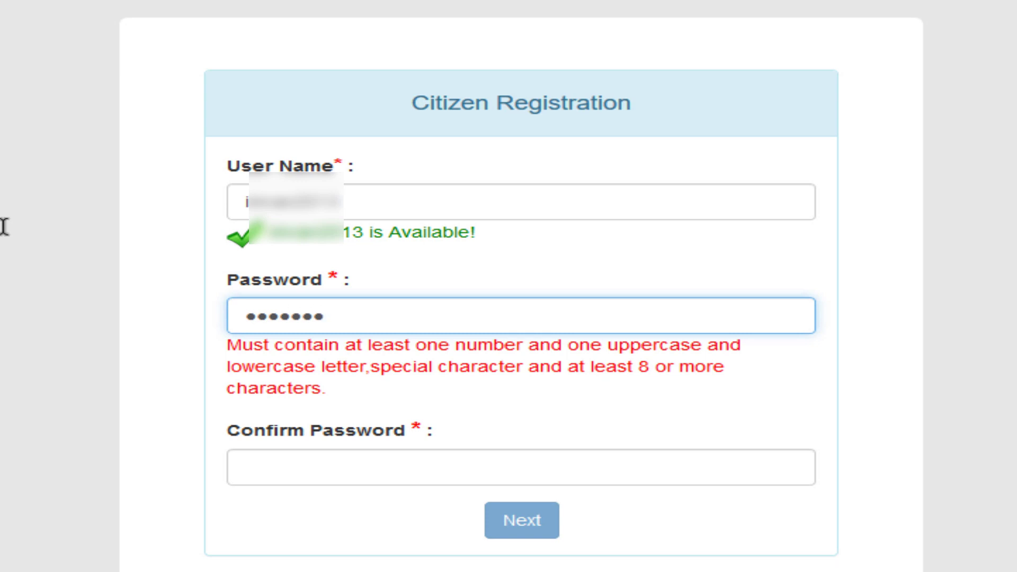
pyautogui.write('1')
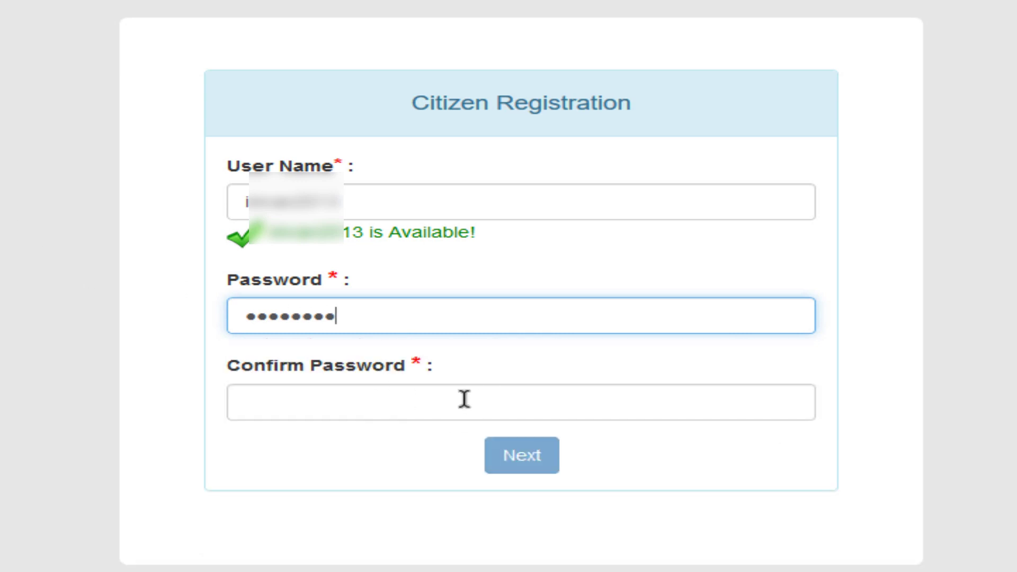
pyautogui.moveTo(169, 285)
pyautogui.mouseDown()
pyautogui.moveTo(443, 350)
pyautogui.moveTo(879, 347)
pyautogui.mouseUp()
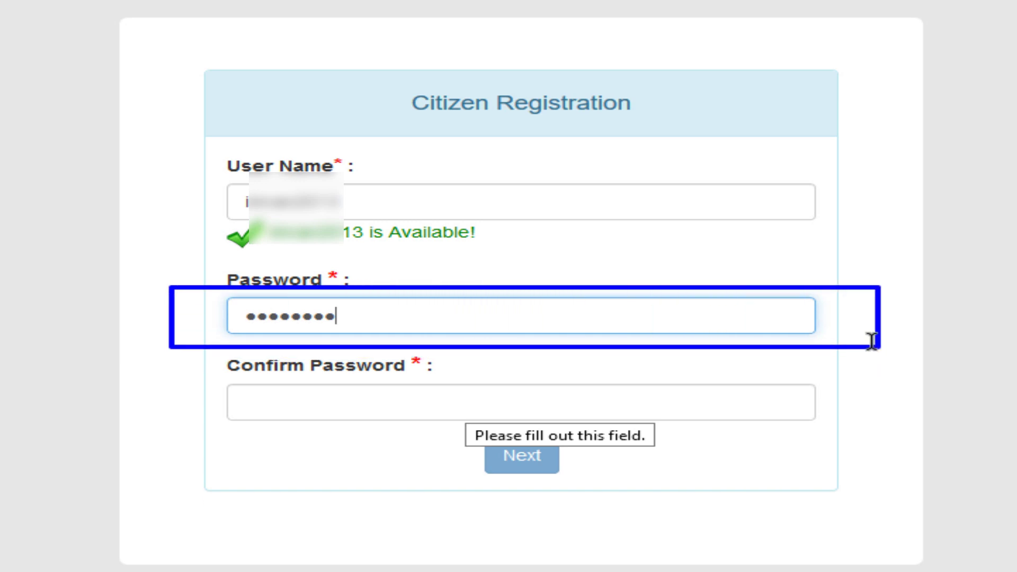
pyautogui.moveTo(170, 356)
pyautogui.mouseDown()
pyautogui.moveTo(609, 435)
pyautogui.moveTo(858, 431)
pyautogui.moveTo(843, 421)
pyautogui.mouseUp()
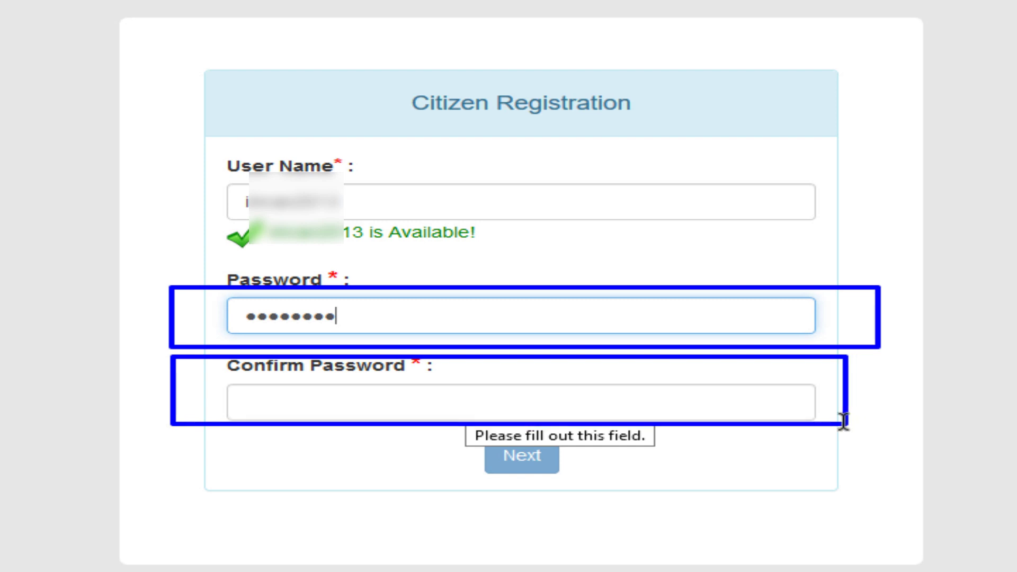
pyautogui.moveTo(198, 353)
pyautogui.mouseDown()
pyautogui.moveTo(383, 408)
pyautogui.moveTo(842, 426)
pyautogui.moveTo(829, 426)
pyautogui.mouseUp()
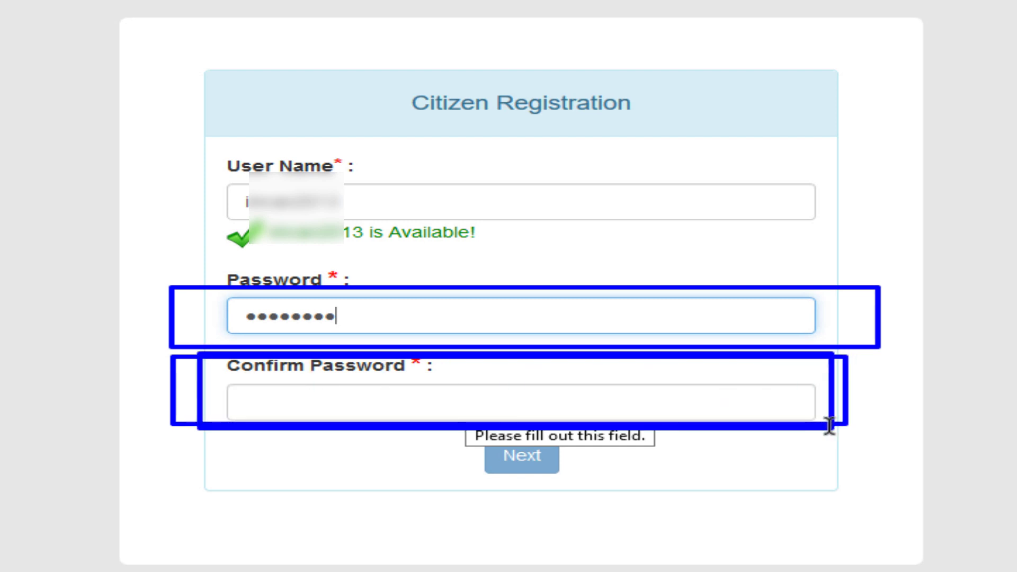
pyautogui.press('Escape')
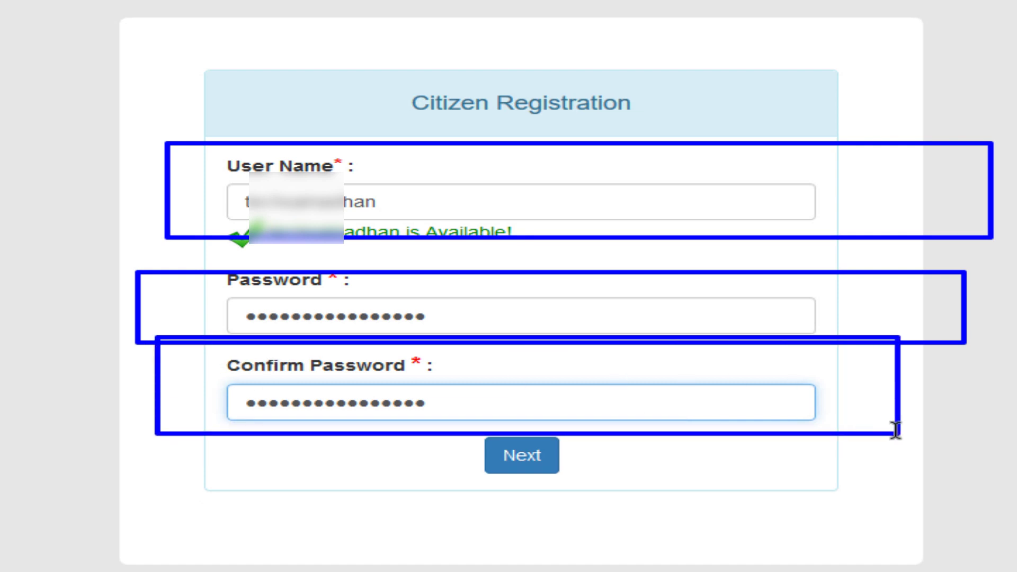
pyautogui.click(519, 447)
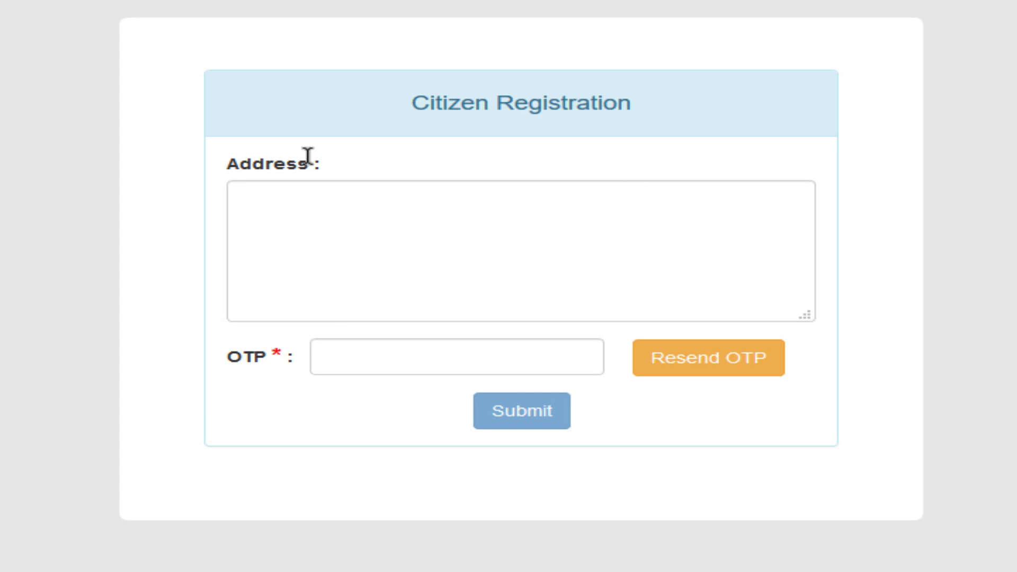
# Fill in the address and the received OTP, then submit the registration.
pyautogui.moveTo(116, 34); pyautogui.dragTo(988, 471)
pyautogui.moveTo(180, 135); pyautogui.dragTo(842, 323)
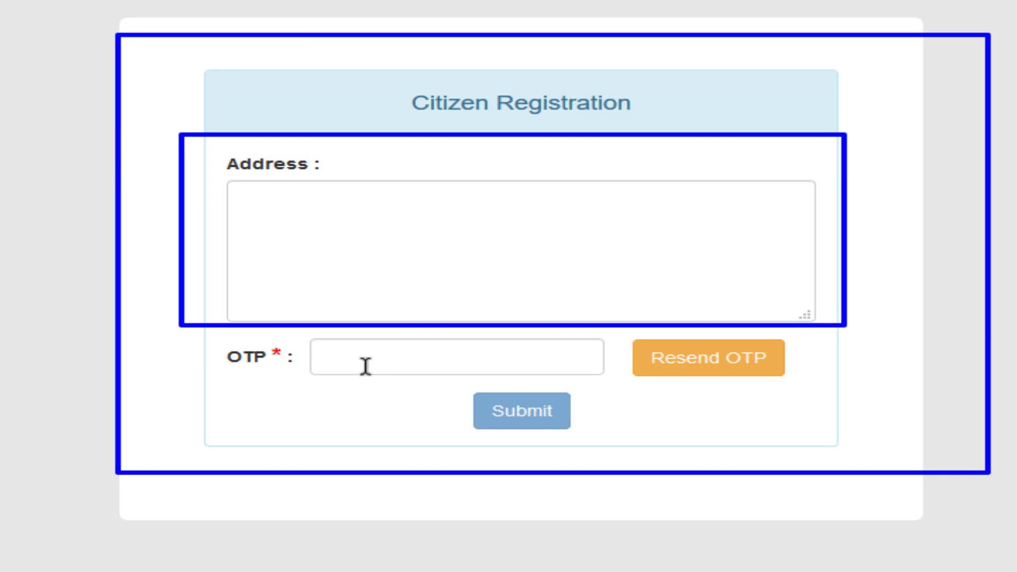
pyautogui.moveTo(140, 318)
pyautogui.mouseDown()
pyautogui.moveTo(261, 347)
pyautogui.moveTo(622, 380)
pyautogui.mouseUp()
pyautogui.moveTo(293, 334); pyautogui.dragTo(515, 374)
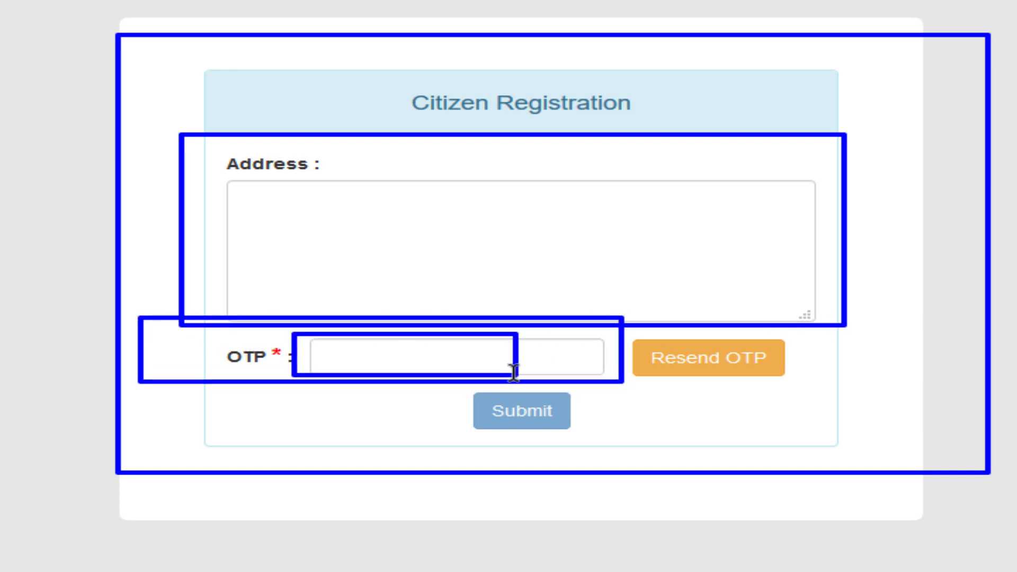
pyautogui.press('Escape')
pyautogui.click(459, 250)
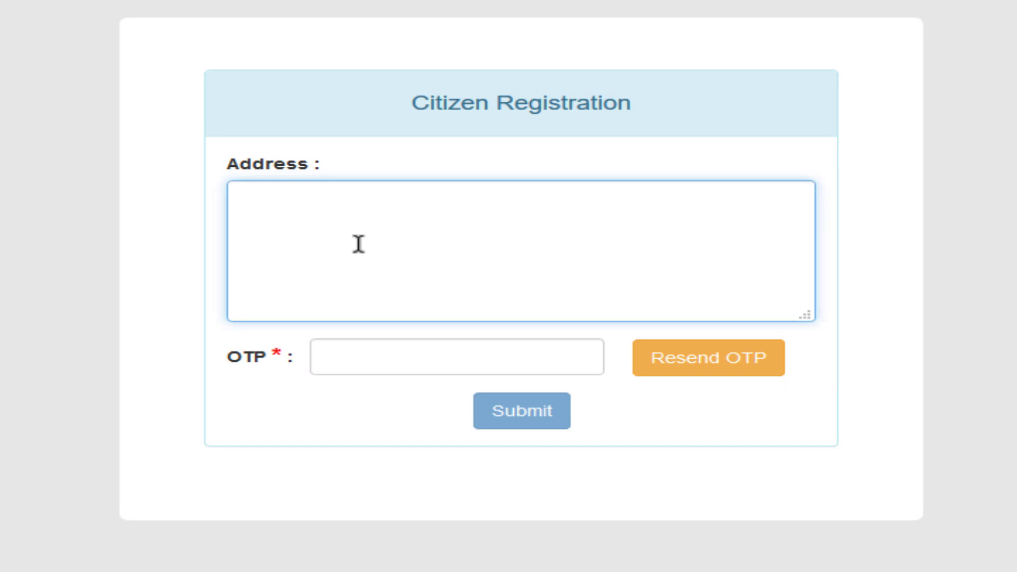
pyautogui.click(370, 354)
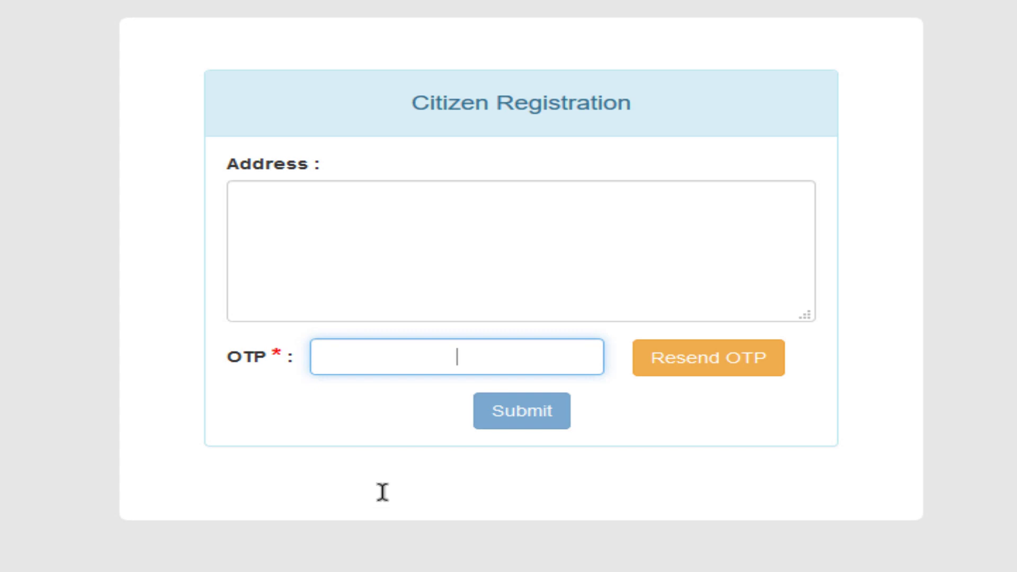
pyautogui.moveTo(430, 383)
pyautogui.mouseDown()
pyautogui.moveTo(646, 450)
pyautogui.moveTo(606, 446)
pyautogui.mouseUp()
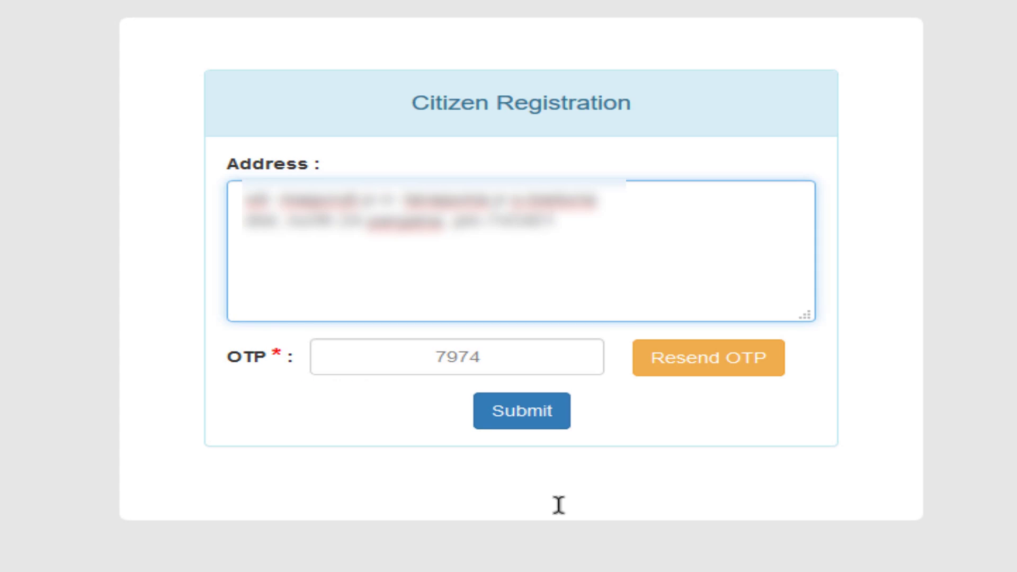
pyautogui.moveTo(154, 127)
pyautogui.mouseDown()
pyautogui.moveTo(561, 256)
pyautogui.moveTo(919, 319)
pyautogui.mouseUp()
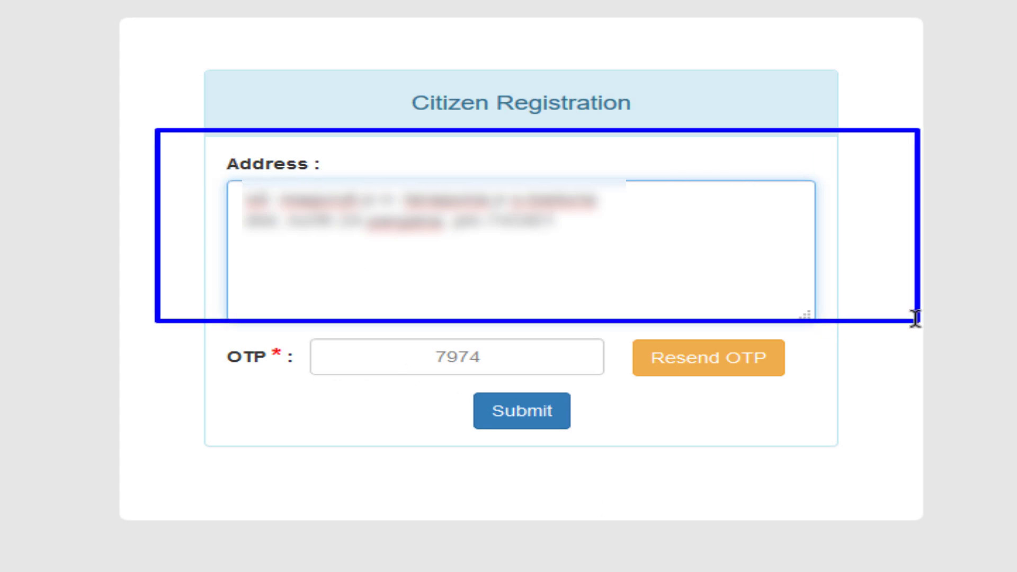
pyautogui.moveTo(124, 323)
pyautogui.mouseDown()
pyautogui.moveTo(643, 386)
pyautogui.moveTo(551, 407)
pyautogui.mouseUp()
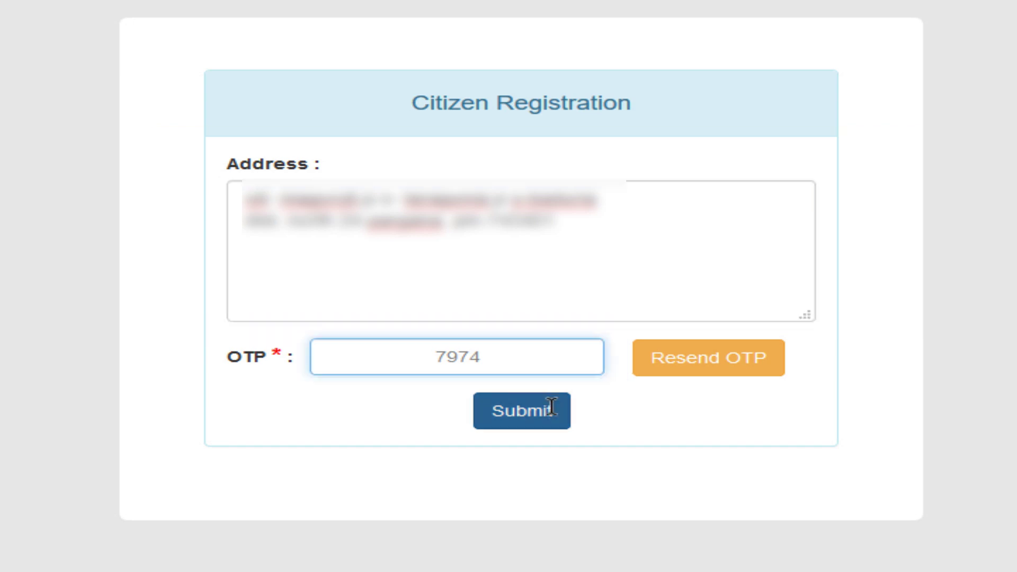
pyautogui.click(506, 411)
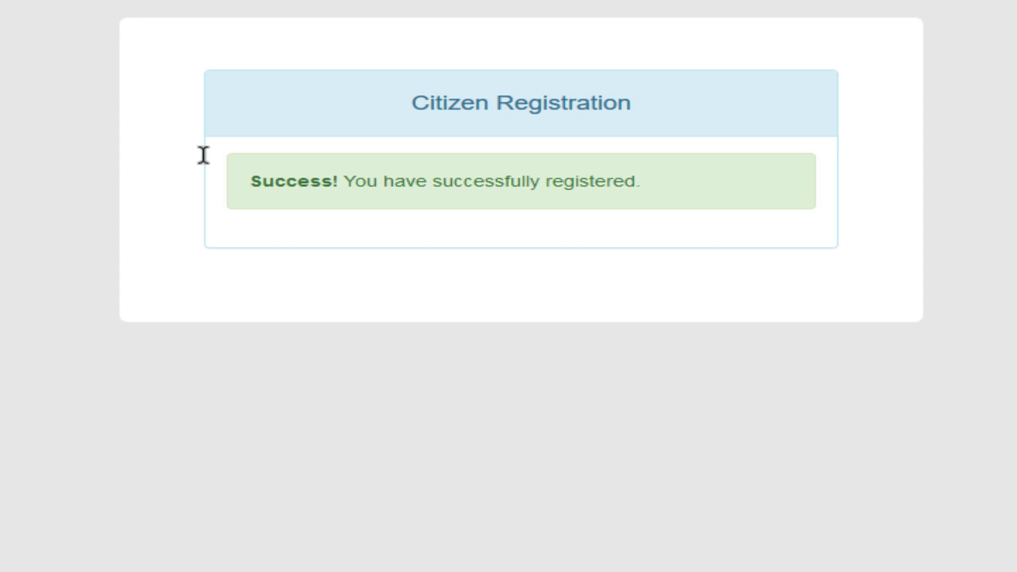
# Check the 'Success! You have successfully registered.' confirmation before the login page returns.
pyautogui.moveTo(213, 156)
pyautogui.mouseDown()
pyautogui.moveTo(375, 190)
pyautogui.moveTo(681, 206)
pyautogui.moveTo(672, 206)
pyautogui.mouseUp()
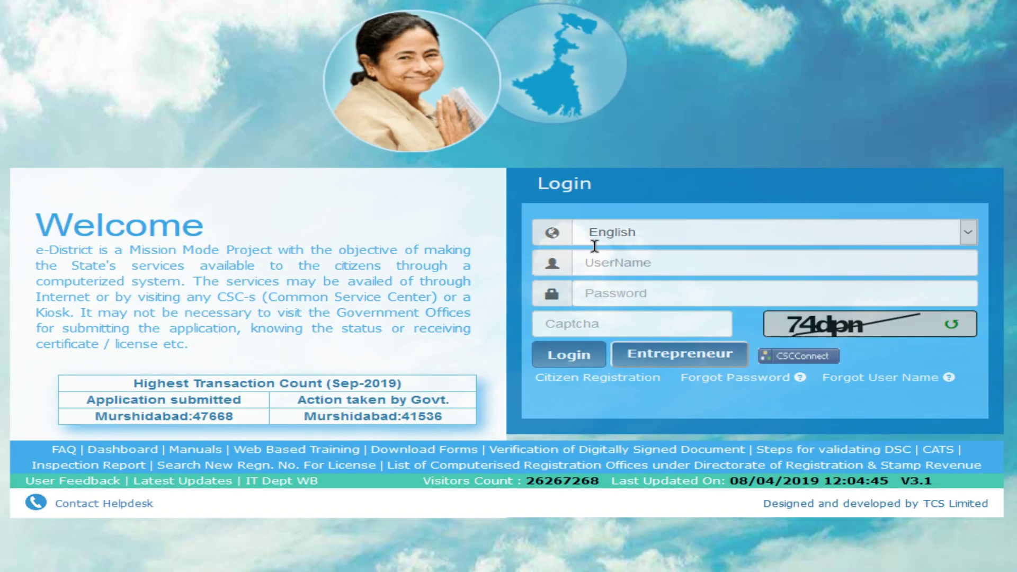
# Switch the page language to বাংলা and then back to English.
pyautogui.click(679, 237)
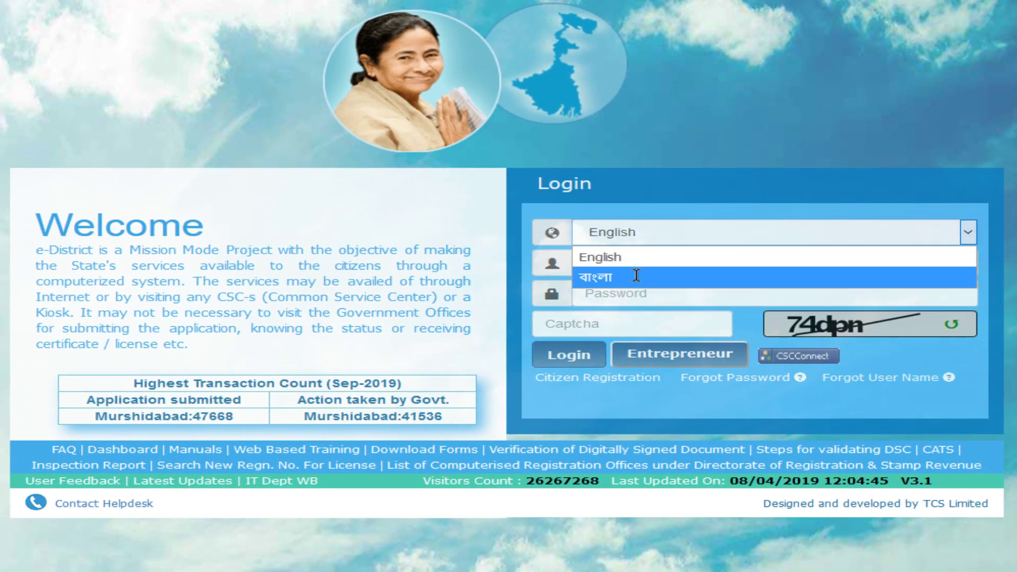
pyautogui.click(623, 276)
pyautogui.click(660, 232)
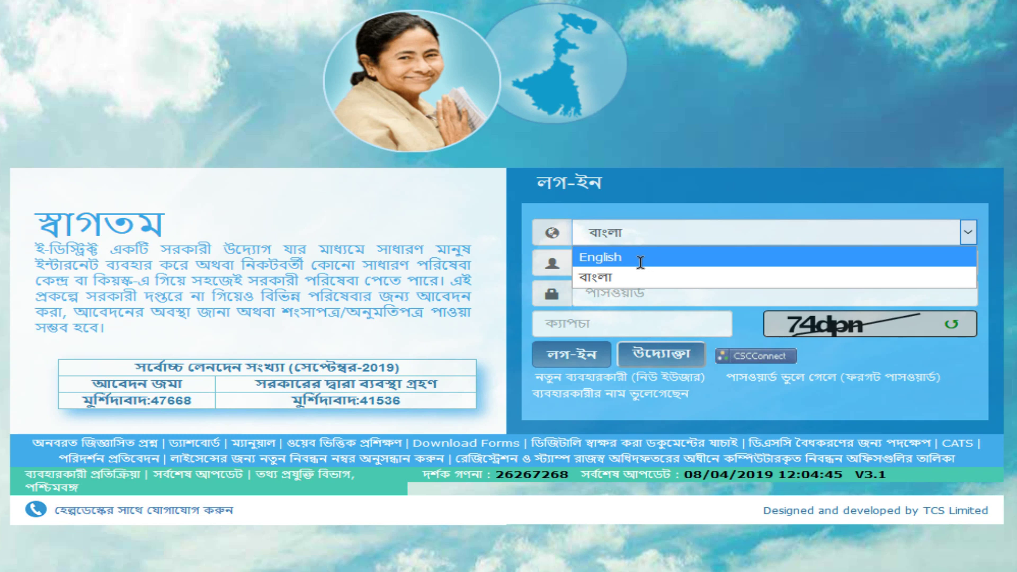
pyautogui.click(633, 258)
# Log in with the new account's user name, password and the displayed captcha.
pyautogui.click(647, 260)
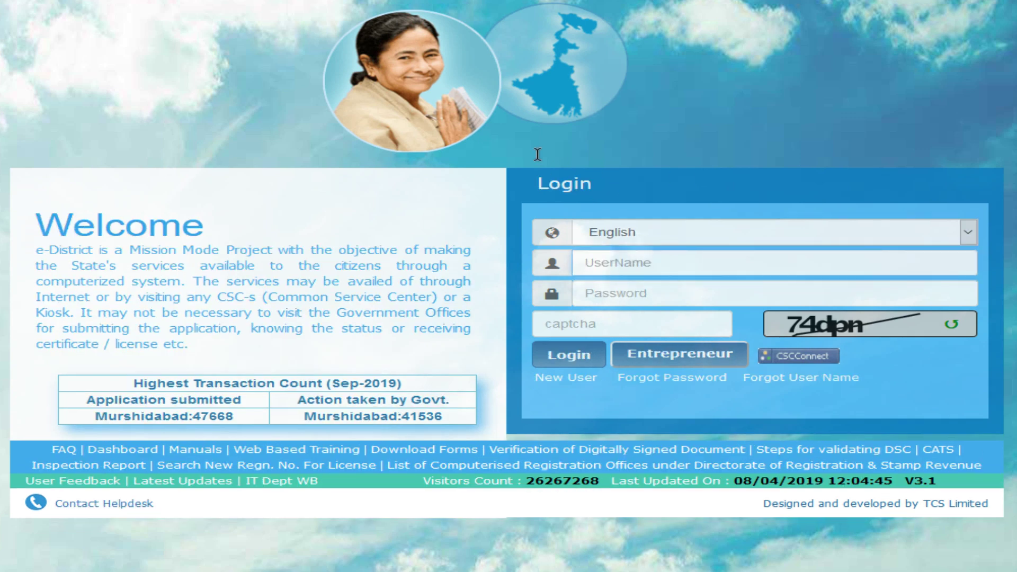
pyautogui.write('username')
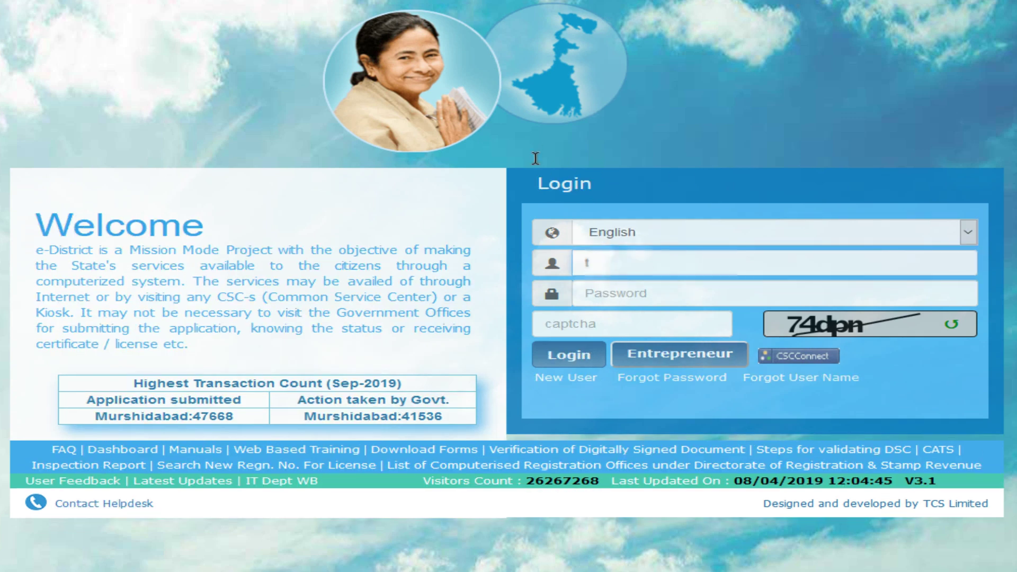
pyautogui.click(652, 286)
pyautogui.write('••')
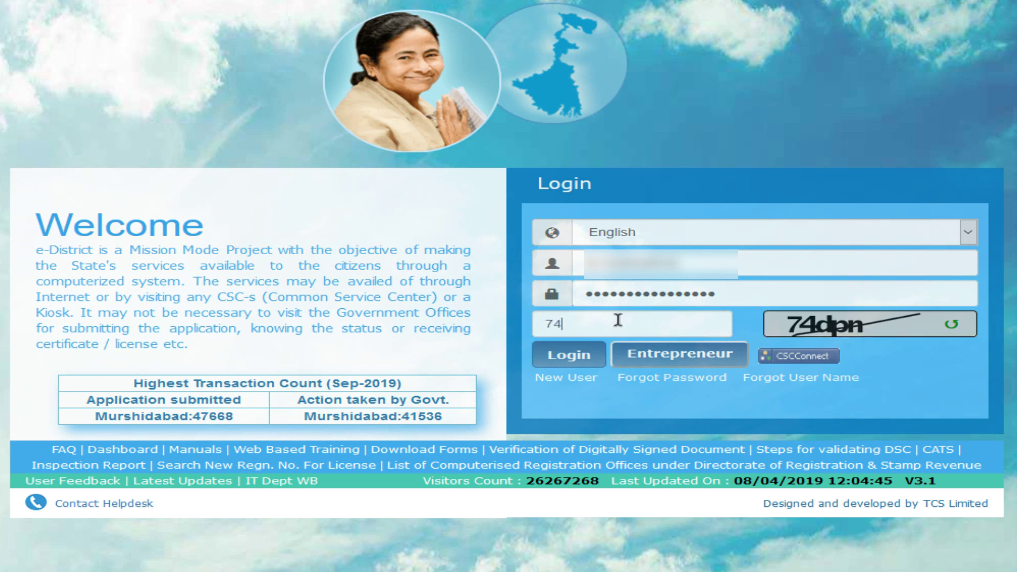
pyautogui.write('dpn')
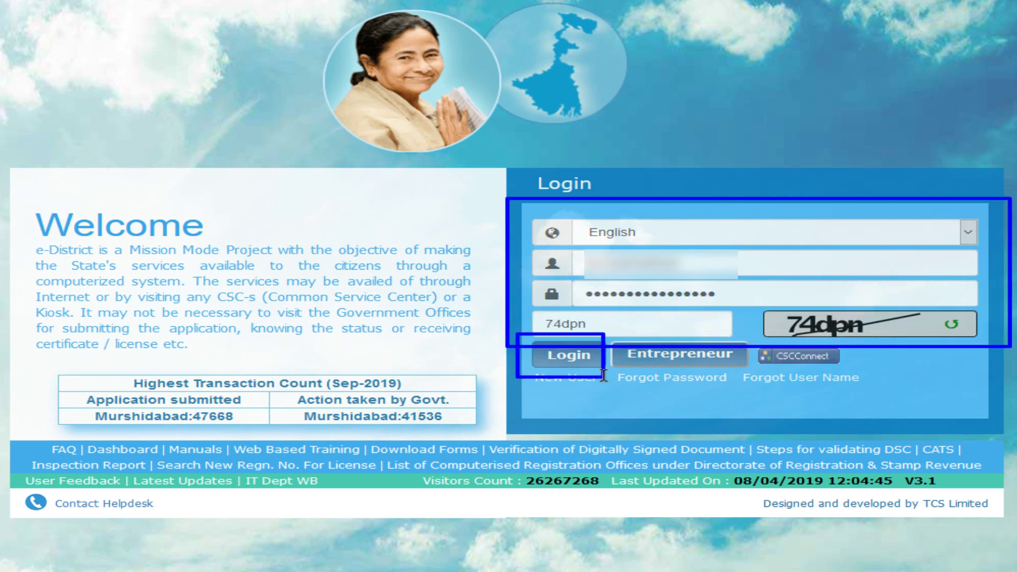
pyautogui.click(562, 353)
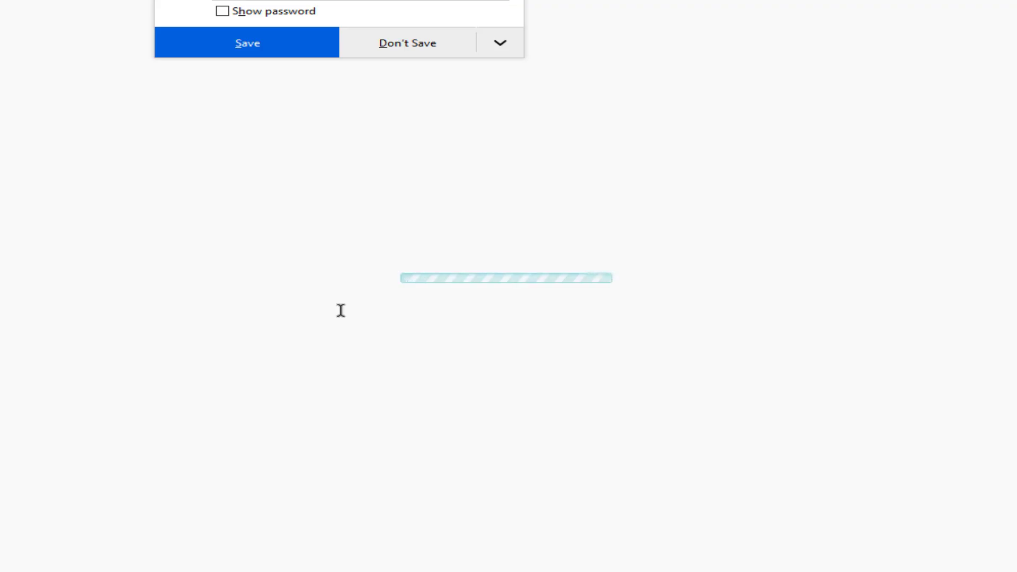
# Decline the browser's save-password offer and scroll through the list of 145 services.
pyautogui.click(405, 43)
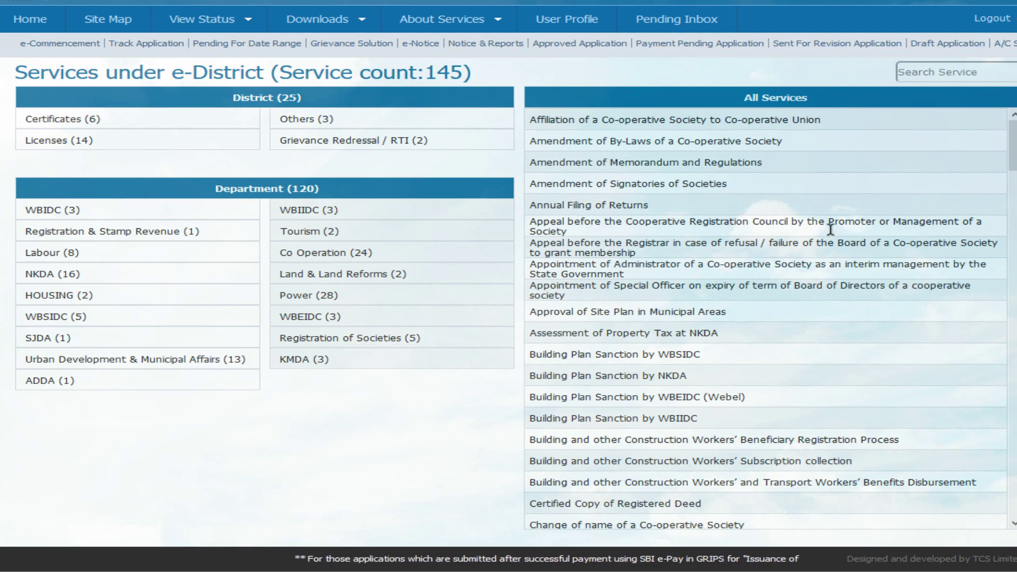
pyautogui.scroll(-10, 833, 227)
pyautogui.moveTo(1011, 223); pyautogui.dragTo(1011, 413)
pyautogui.scroll(-5, 777, 122)
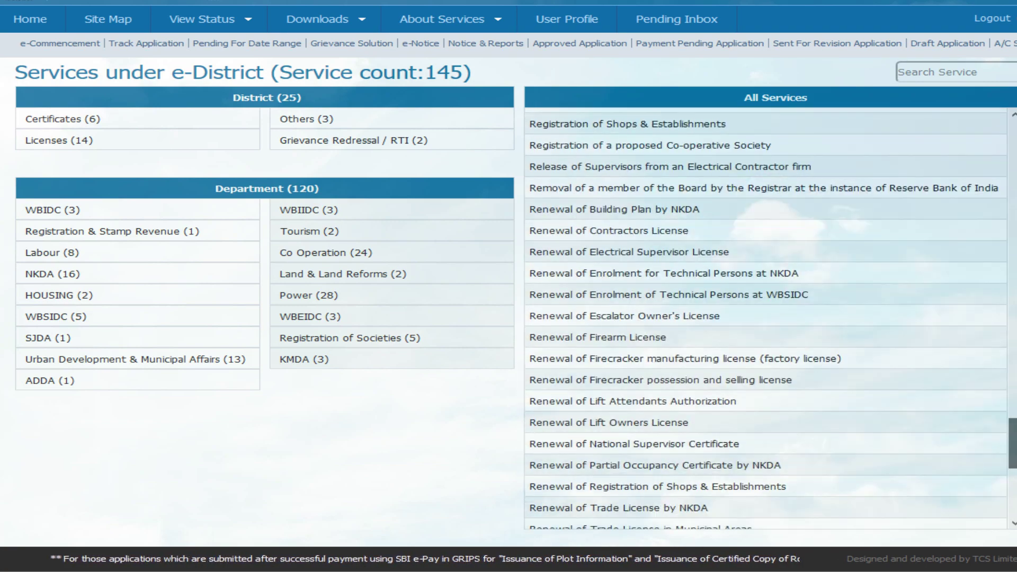
pyautogui.moveTo(1011, 445); pyautogui.dragTo(1013, 136)
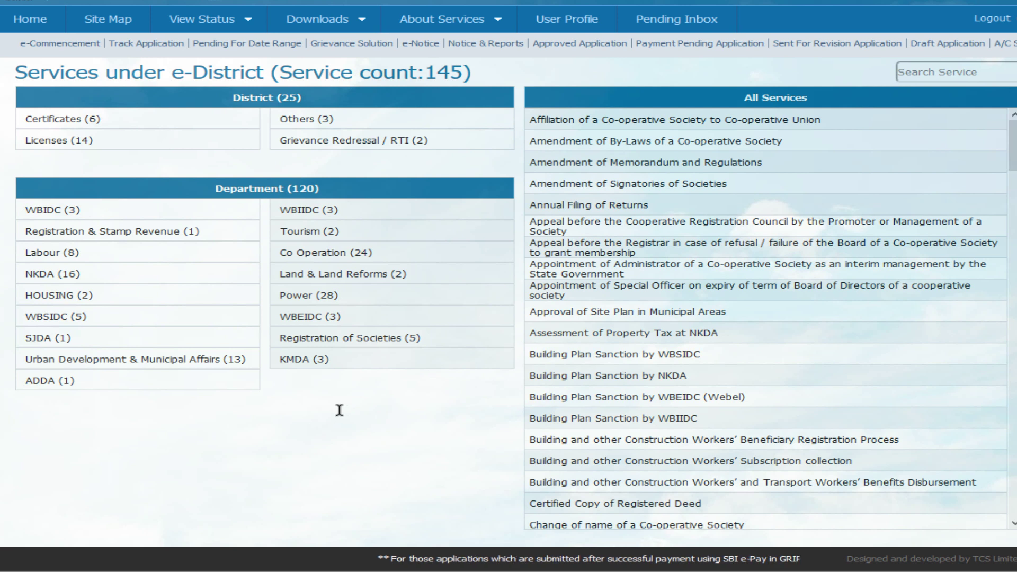